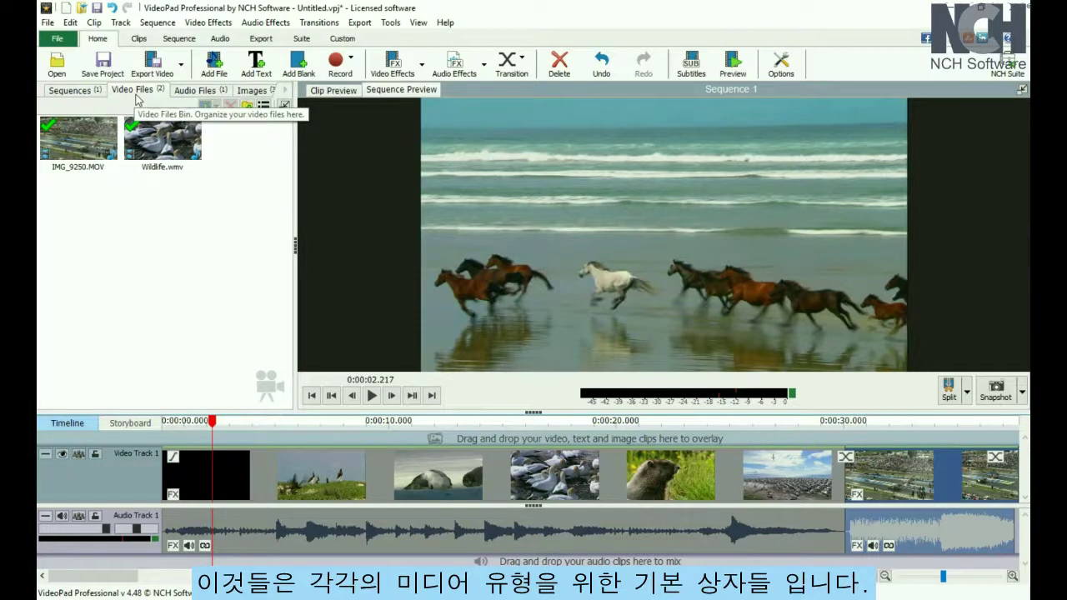
click(142, 135)
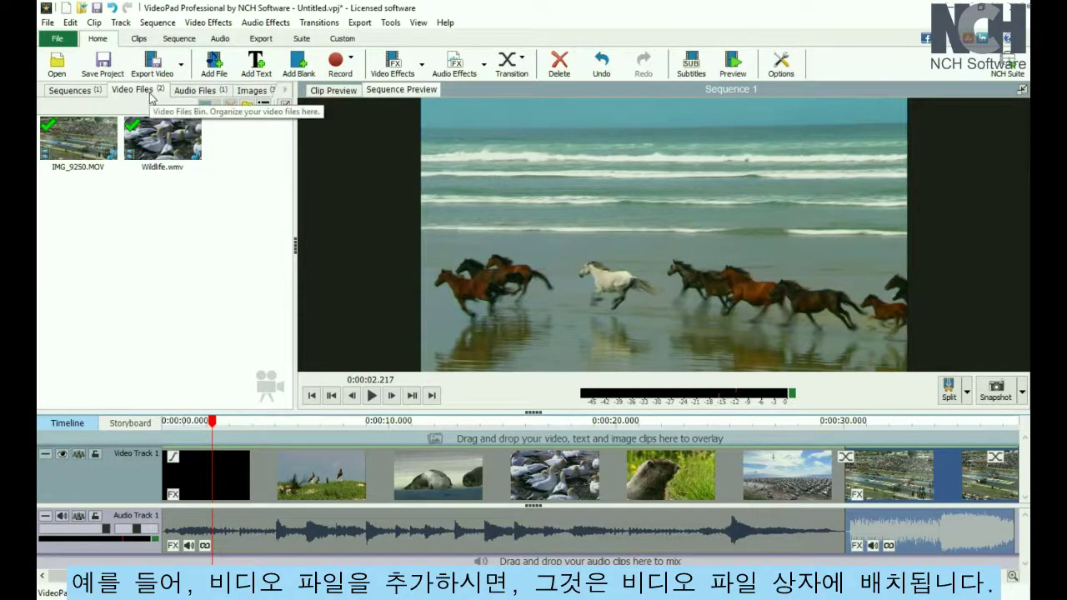
click(196, 92)
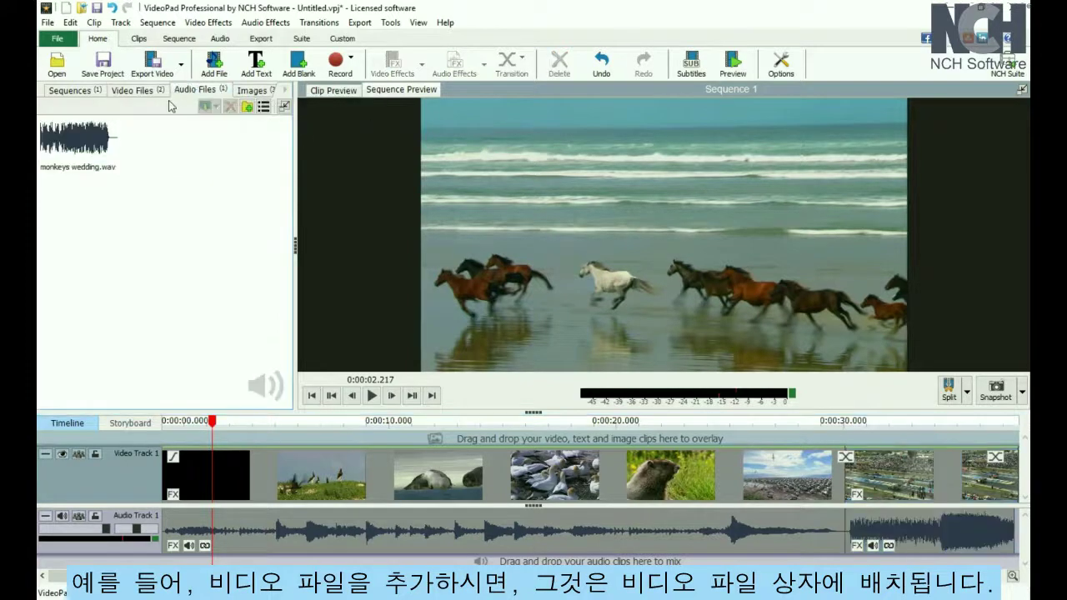
click(250, 90)
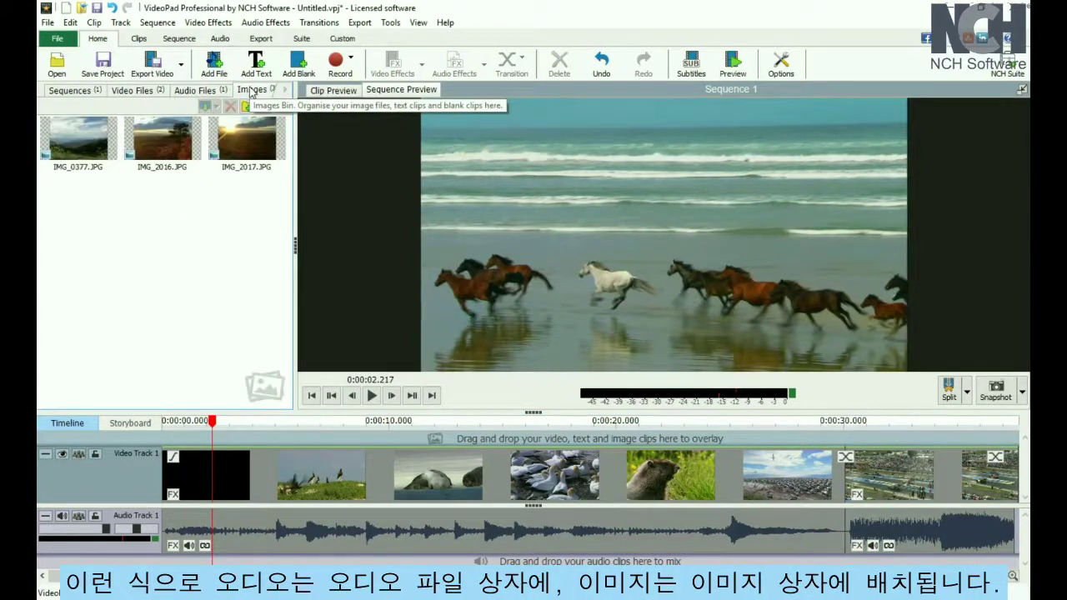
click(136, 93)
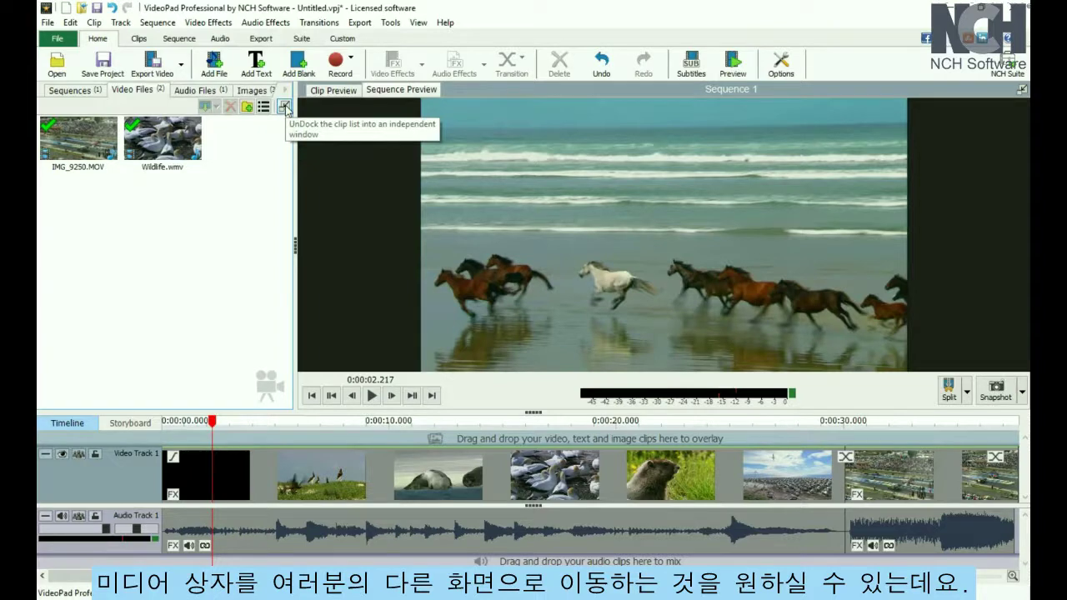
click(284, 106)
drag(341, 203, 463, 133)
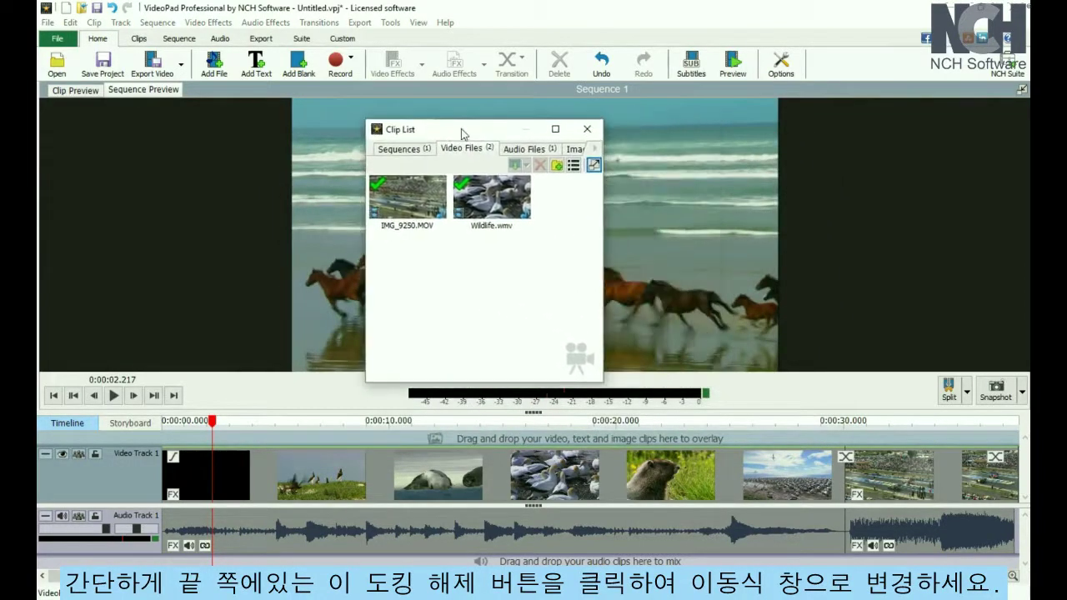
click(593, 165)
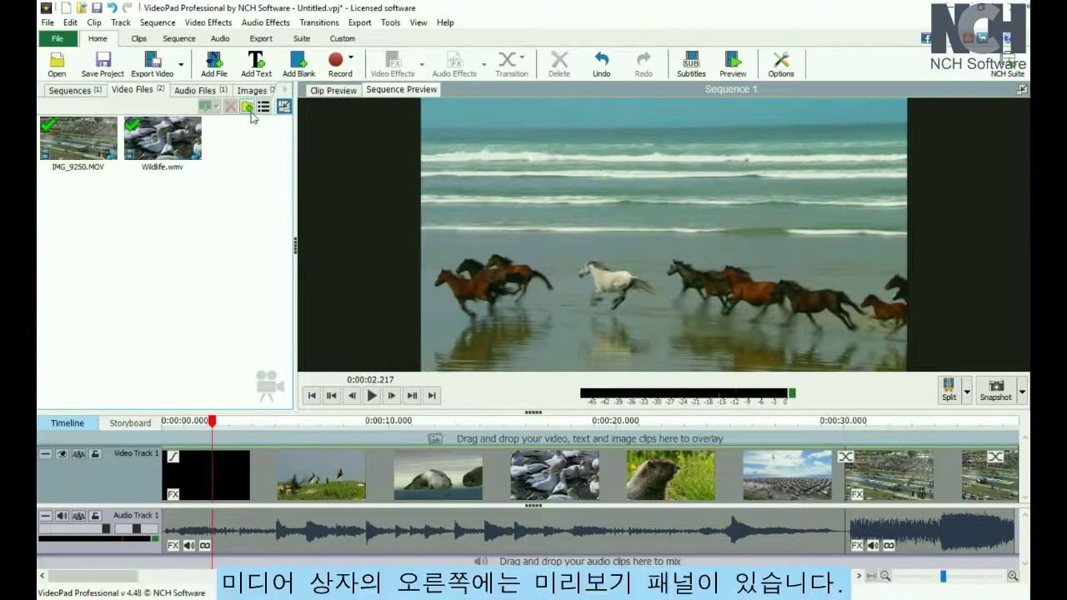
Load IMG_9250.MOV in the clip preview and trim it to 0:00:01.820–0:00:05.258
click(117, 142)
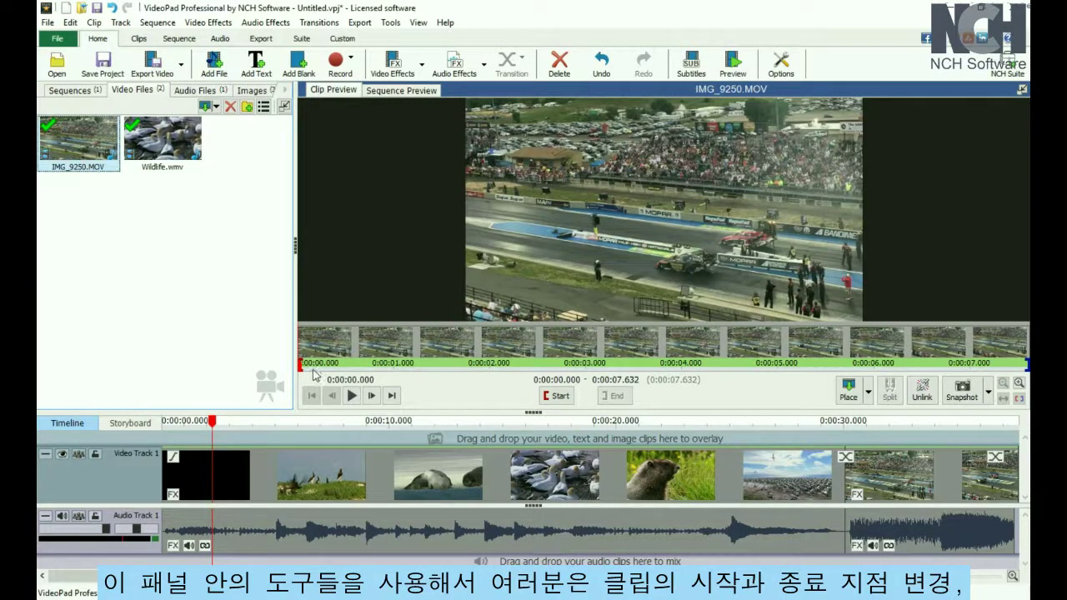
click(472, 364)
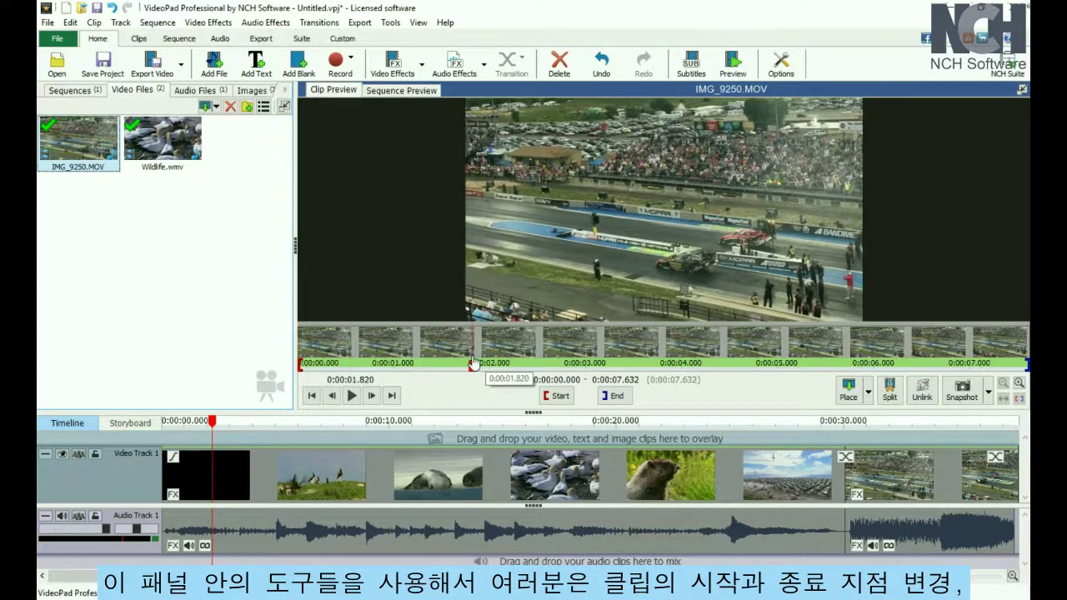
click(538, 395)
click(802, 364)
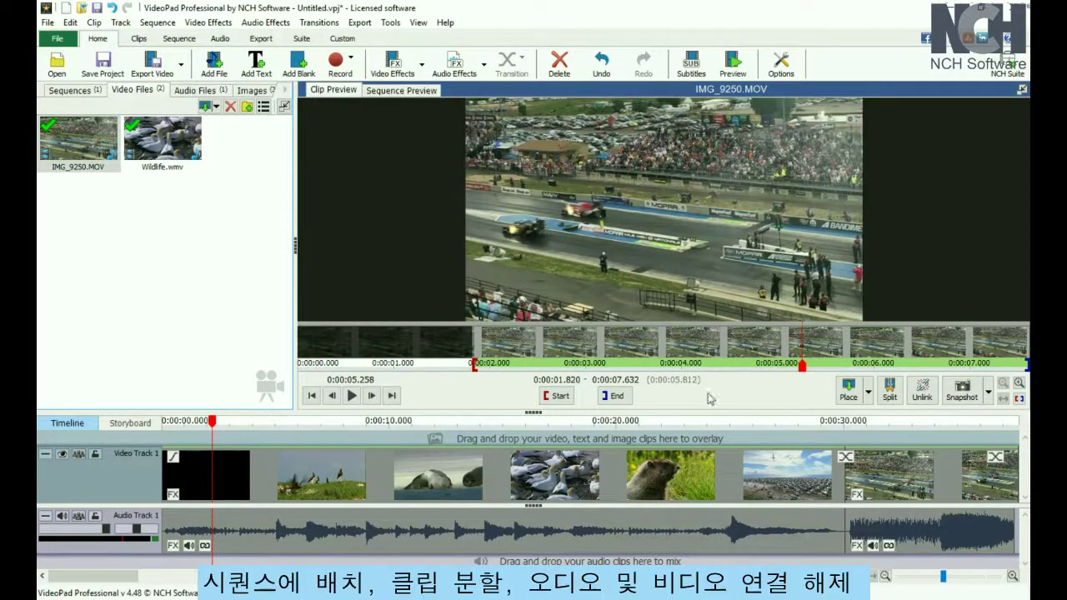
click(617, 397)
Fit the clip filmstrip to the trimmed range and zoom it in further
click(621, 364)
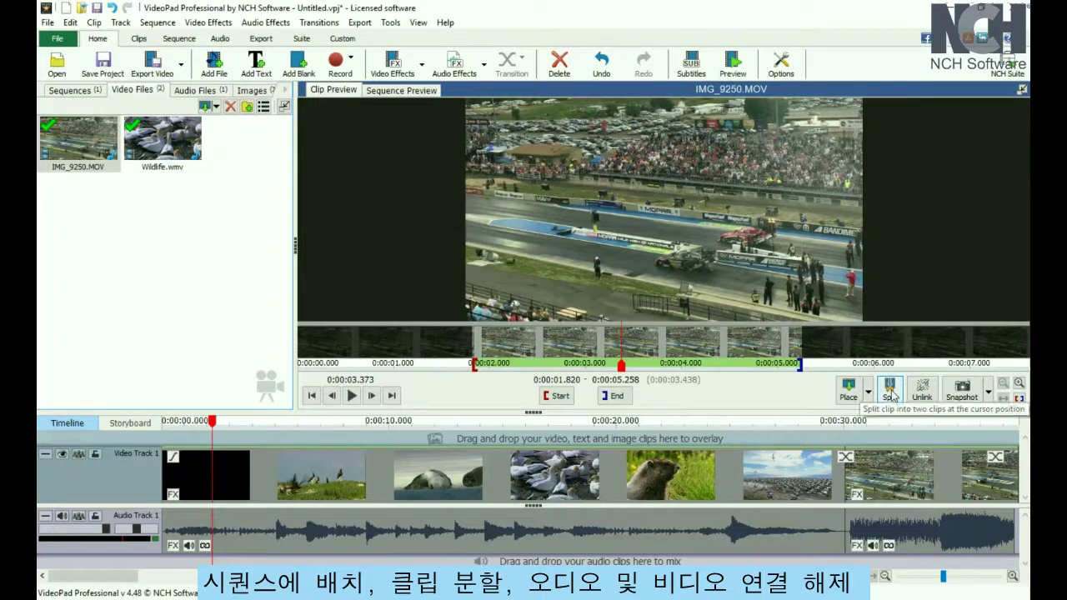
click(1017, 400)
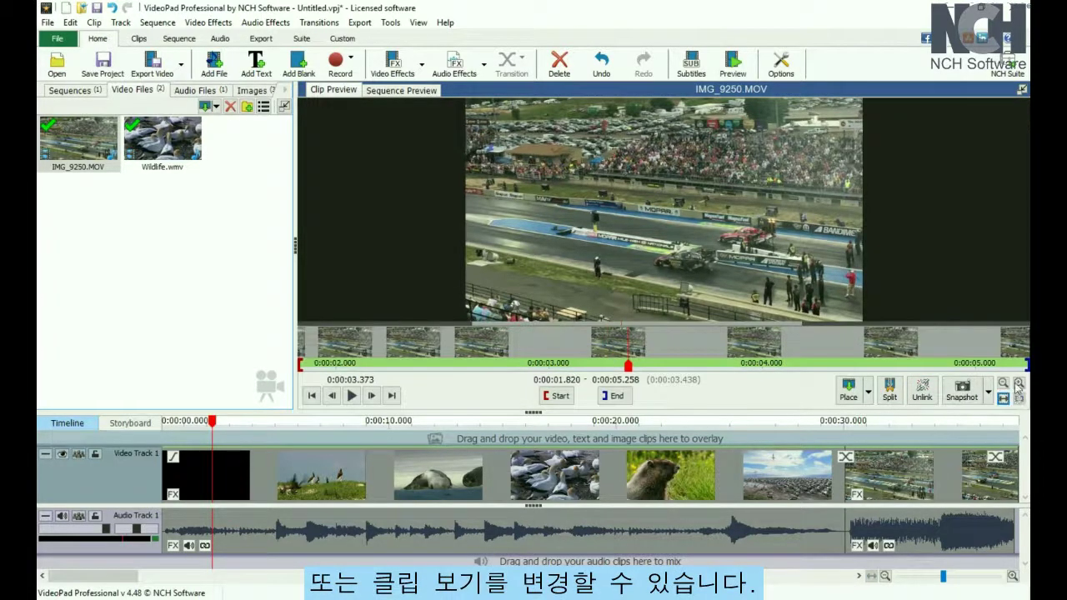
click(1003, 385)
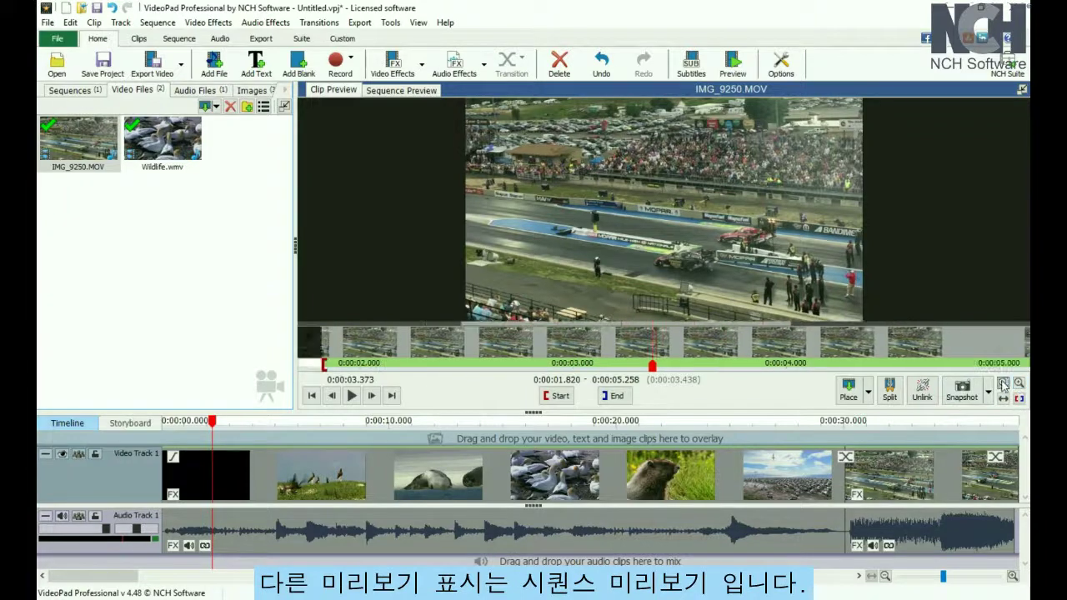
Switch between the Sequence and Clip previews, ending on the Sequence Preview
click(388, 96)
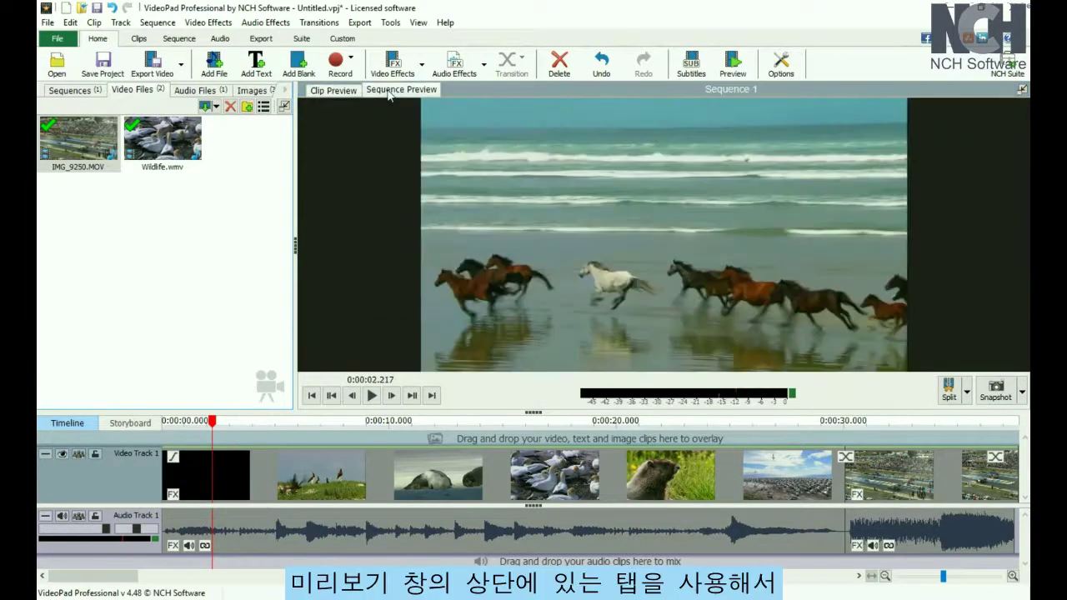
click(337, 91)
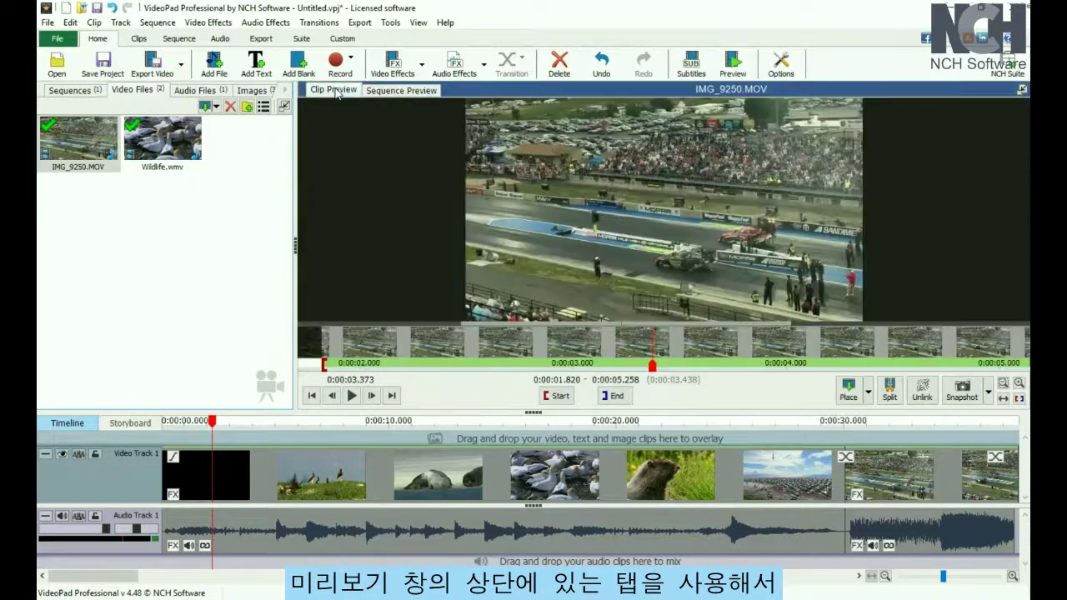
click(402, 90)
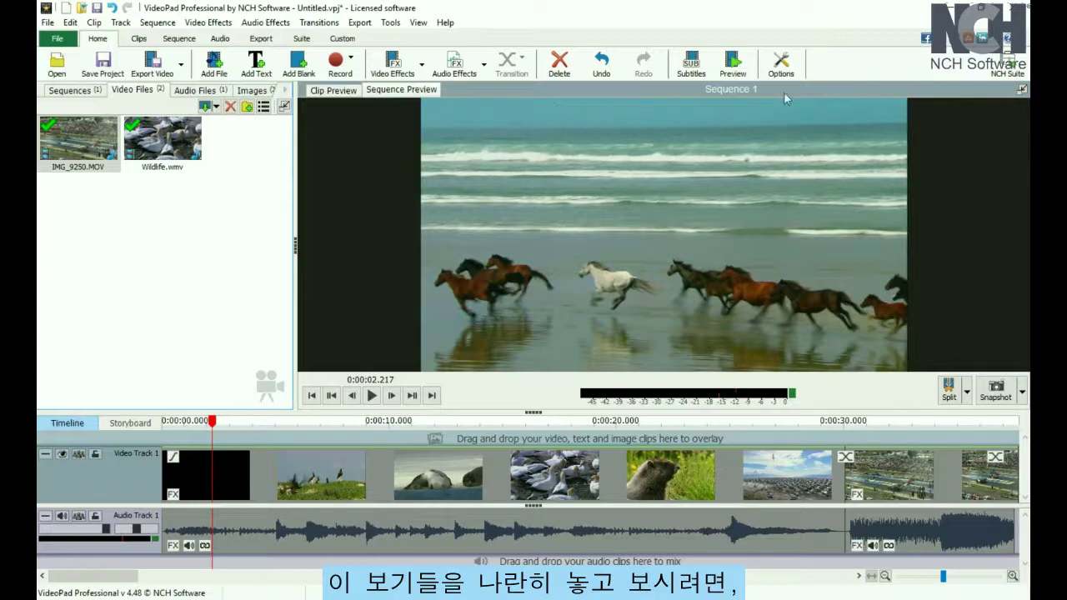
Turn Show Dual Previews on and off, then float the Sequence Preview and close its window
click(420, 23)
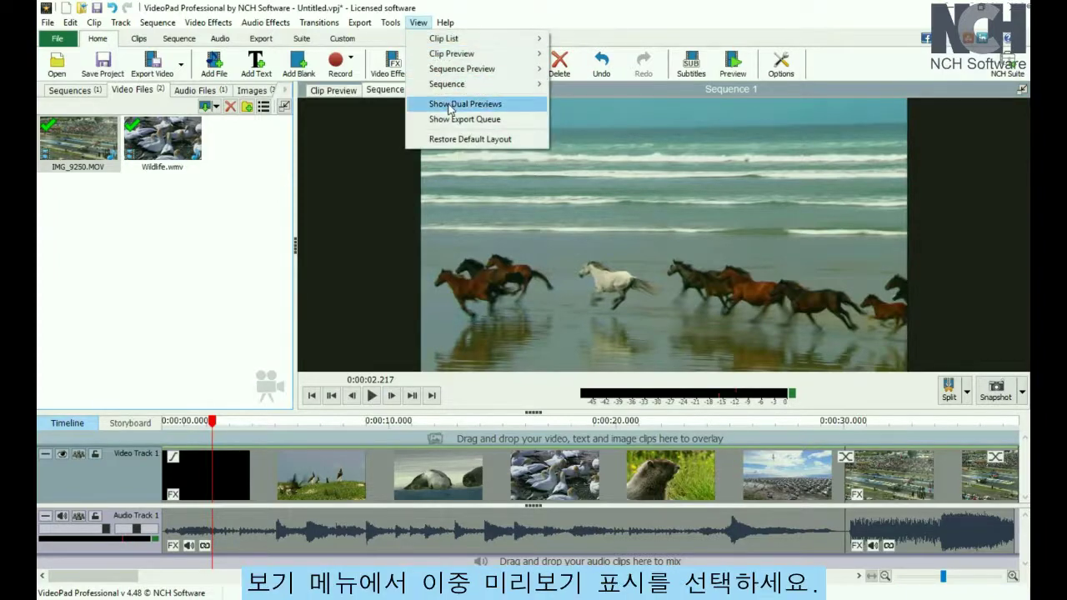
click(449, 105)
click(416, 24)
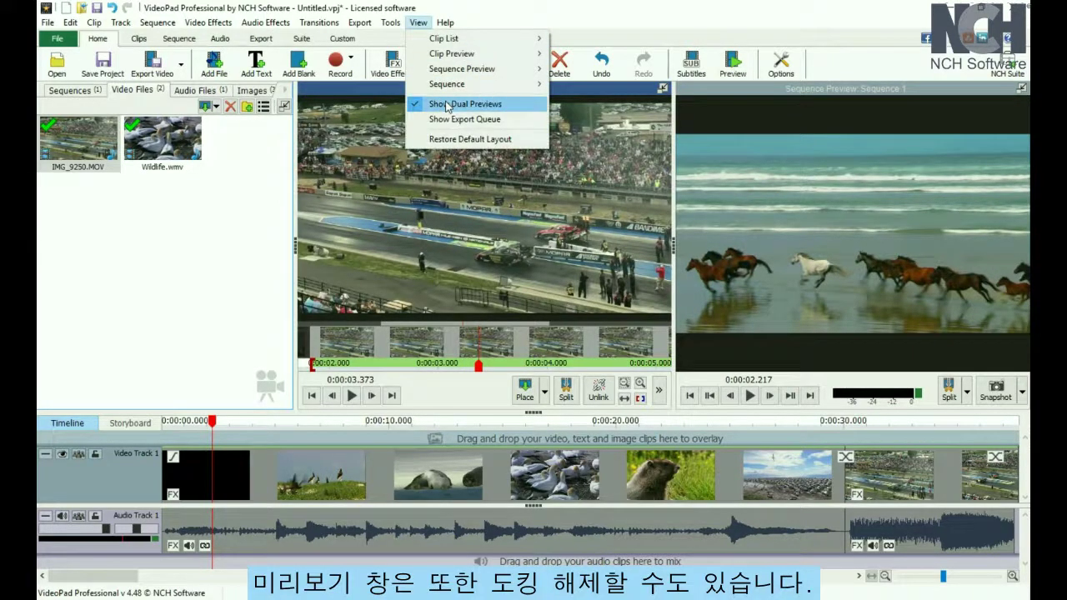
click(448, 105)
click(1021, 90)
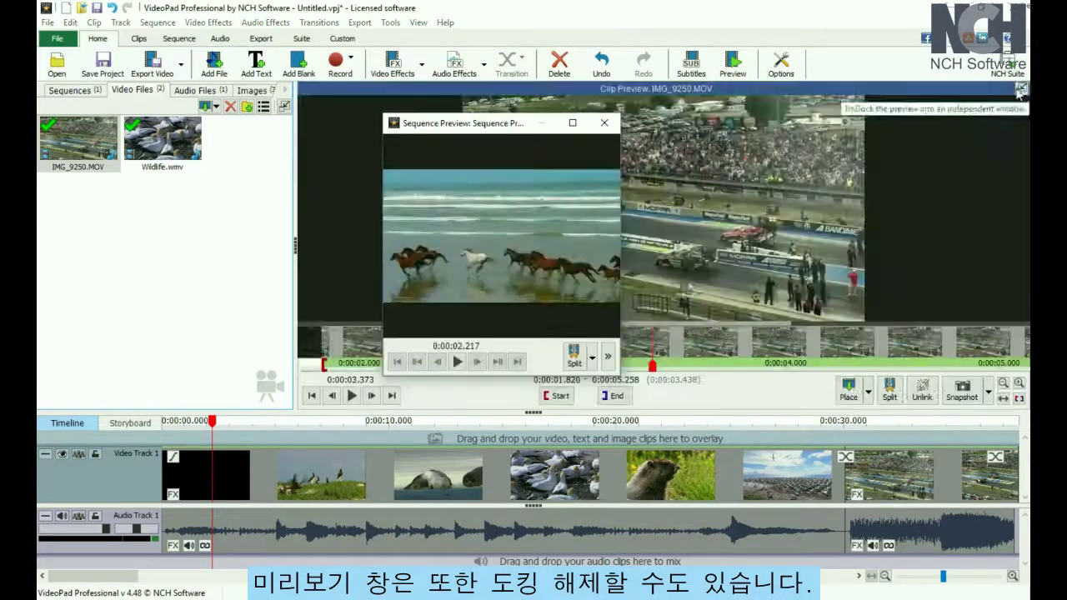
click(607, 125)
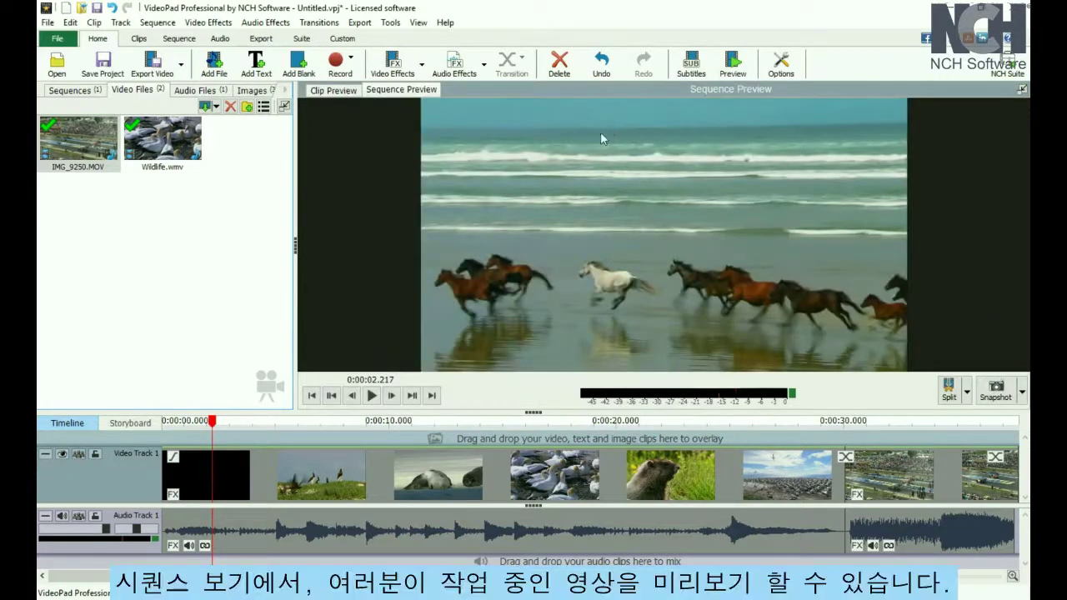
Play and pause the sequence, rewind, skip to the race clip, and stop at 0:00:09.387
click(372, 396)
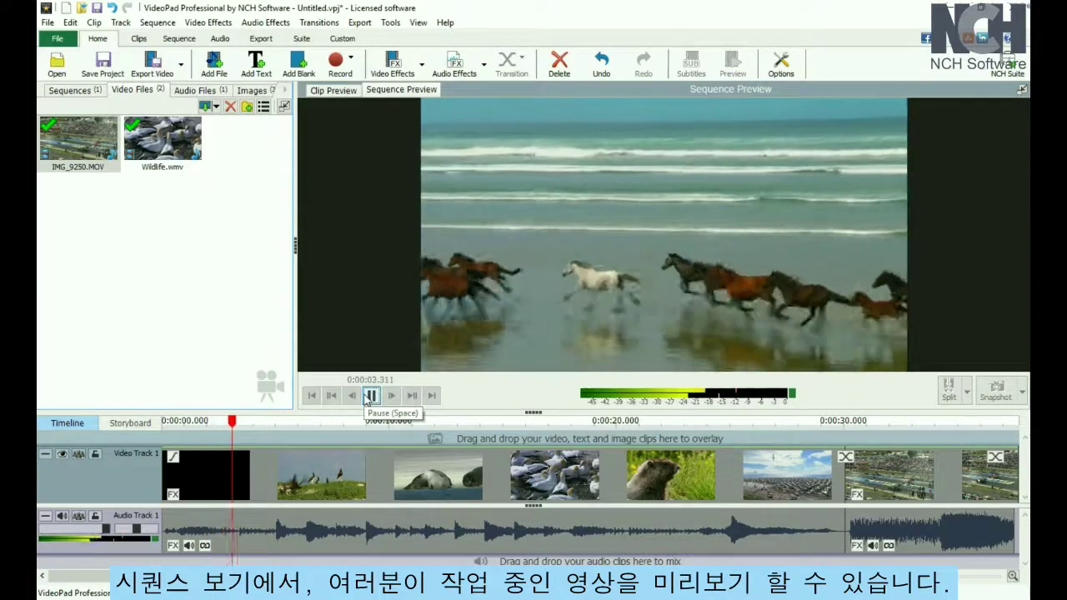
click(366, 397)
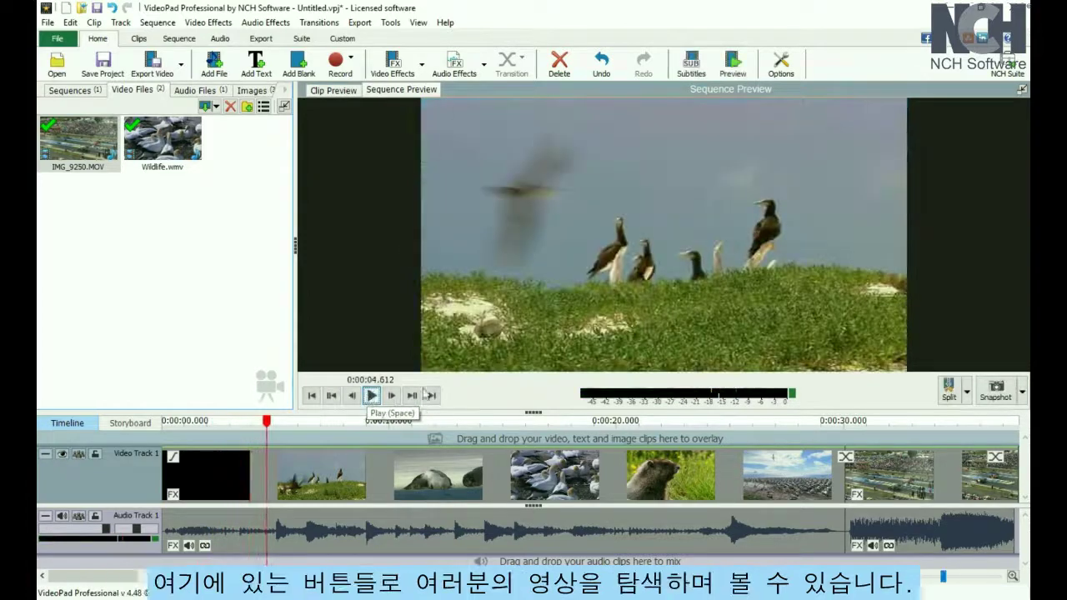
click(311, 396)
click(411, 396)
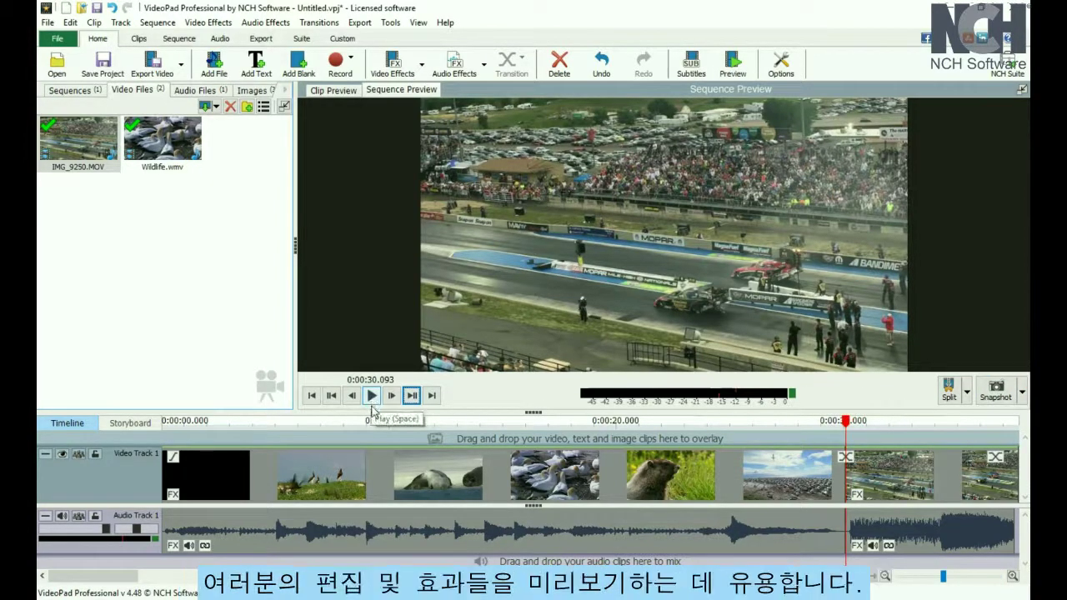
click(372, 399)
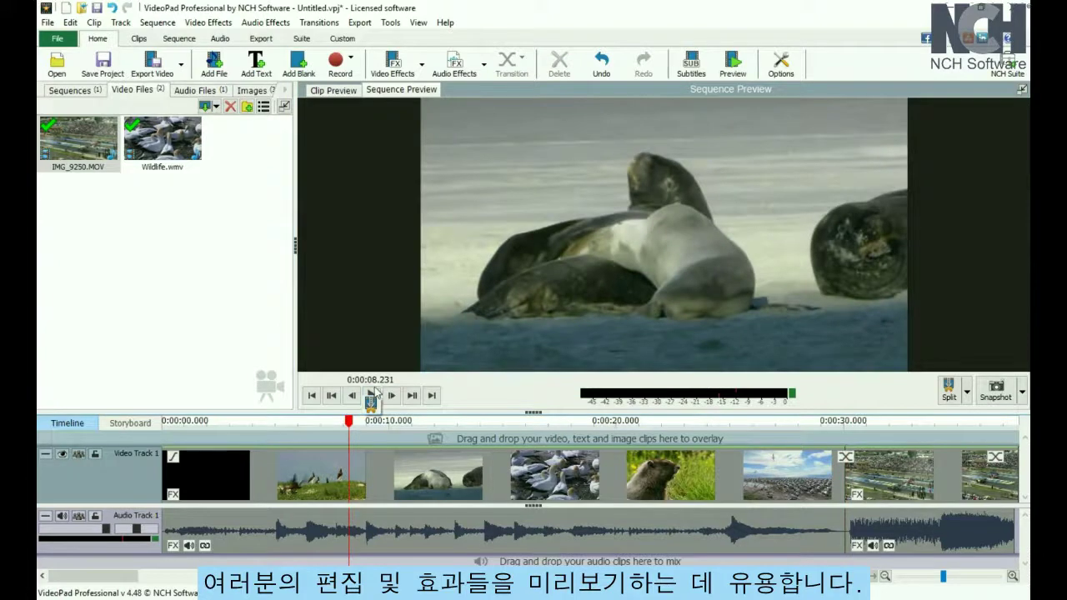
click(372, 395)
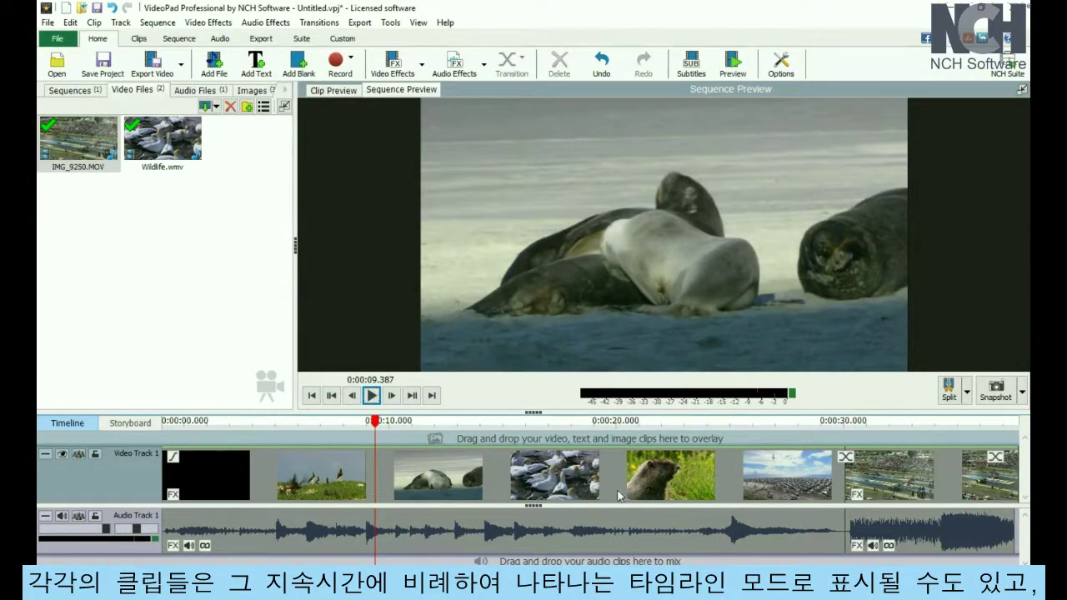
Zoom out the timeline, view the clips as a storyboard, then return to the timeline layout
scroll(619, 495, down, 2)
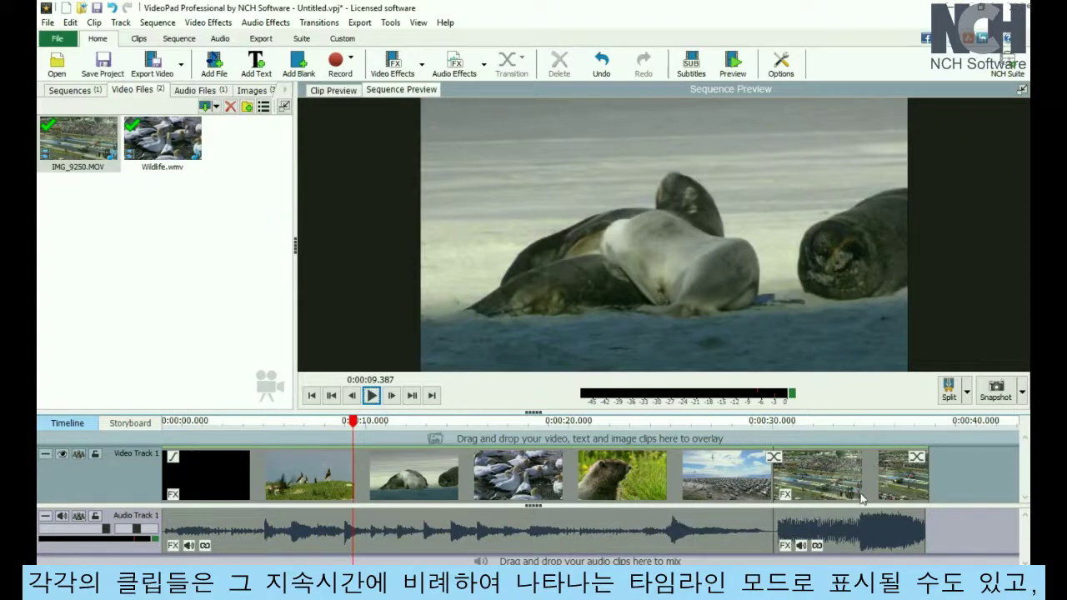
click(141, 426)
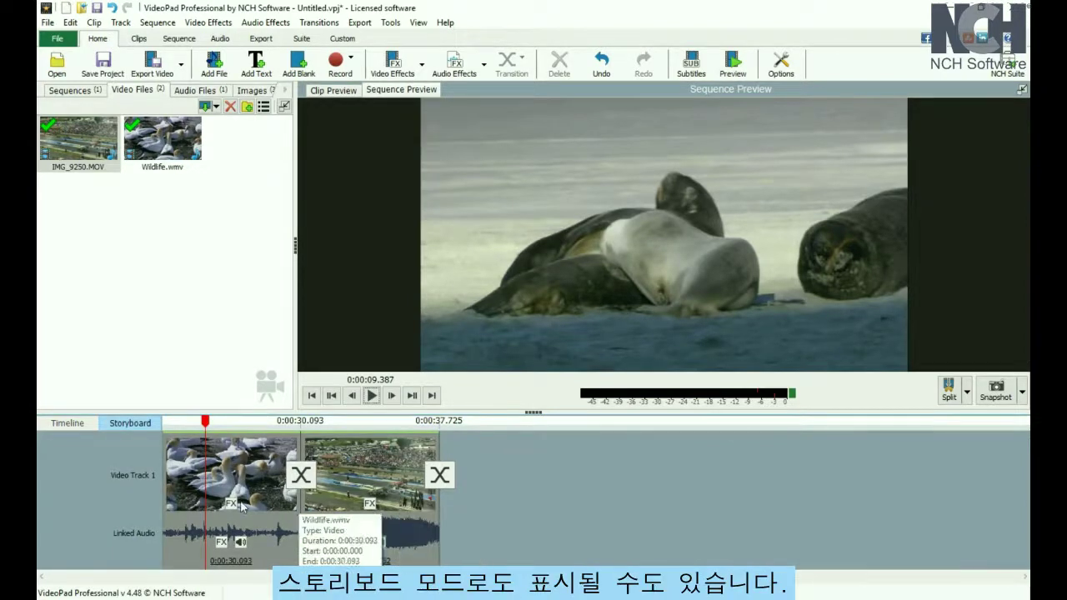
click(80, 426)
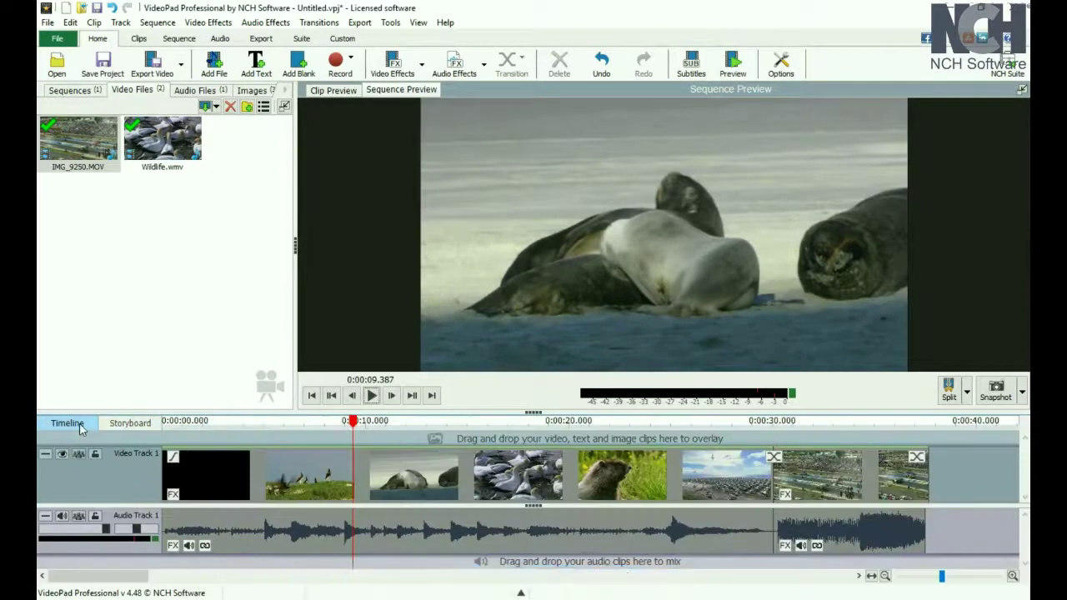
Show the Clips ribbon tools, then switch to the Sequence ribbon tools
click(138, 39)
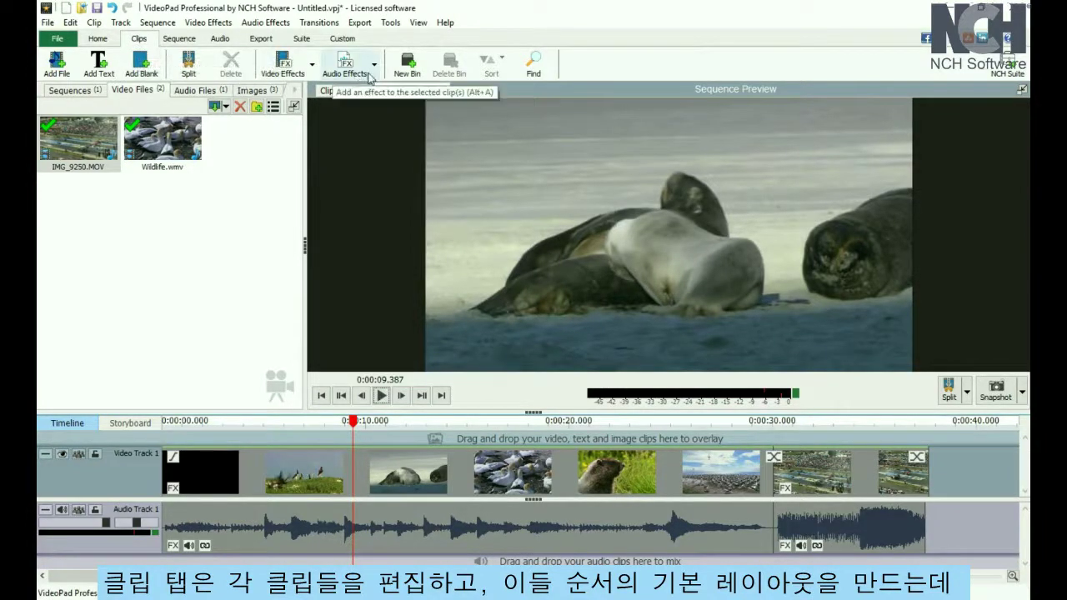
click(179, 40)
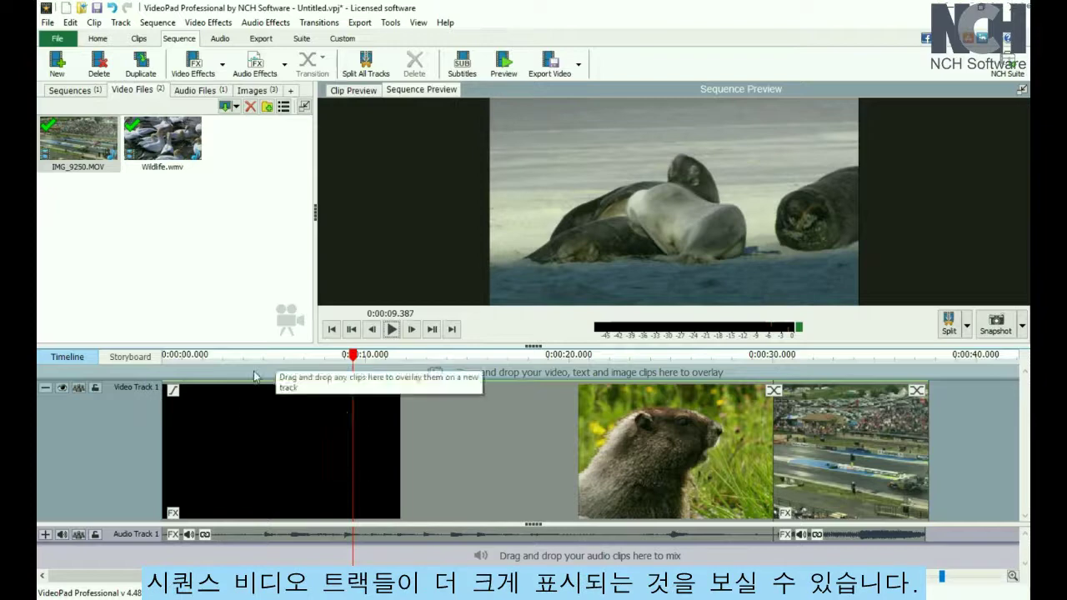
Drag IMG_2017.JPG and IMG_2016.JPG from the Images bin onto two new video tracks, then show the Audio tools
click(252, 90)
drag(237, 140, 237, 376)
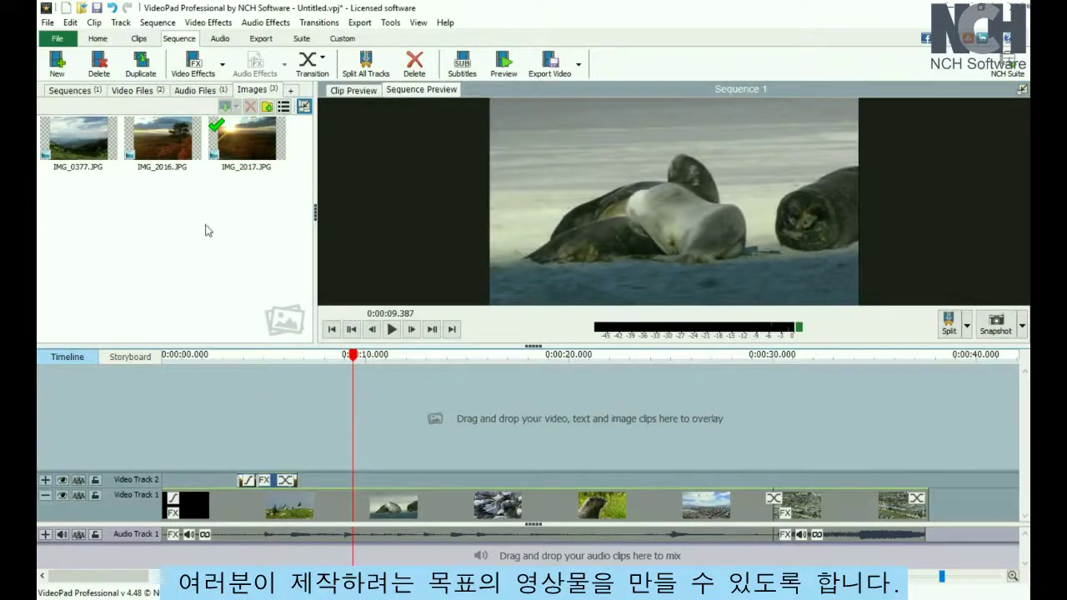
drag(177, 151, 214, 440)
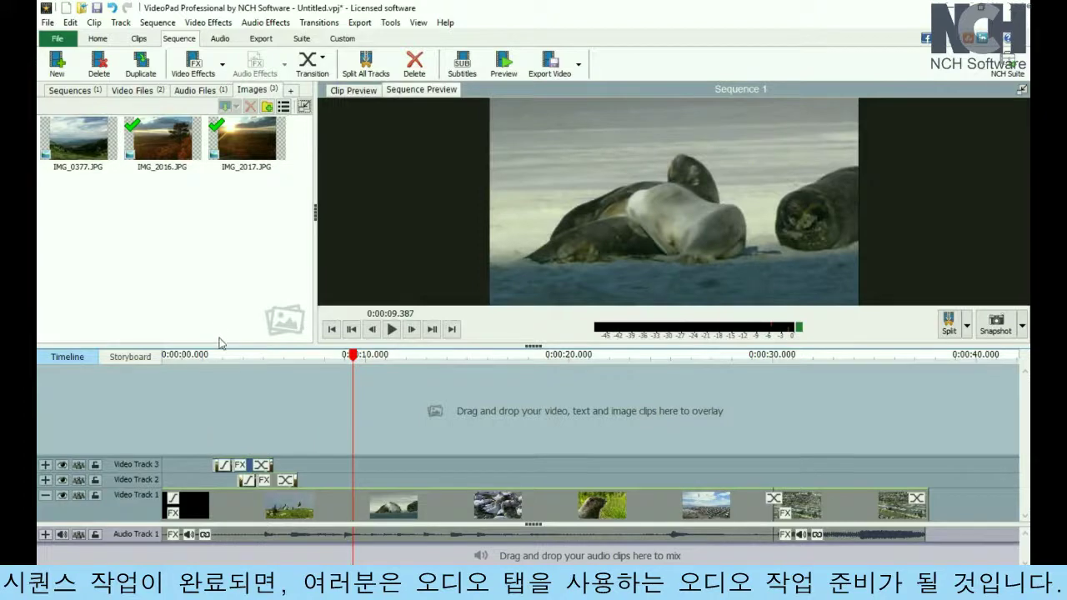
click(220, 38)
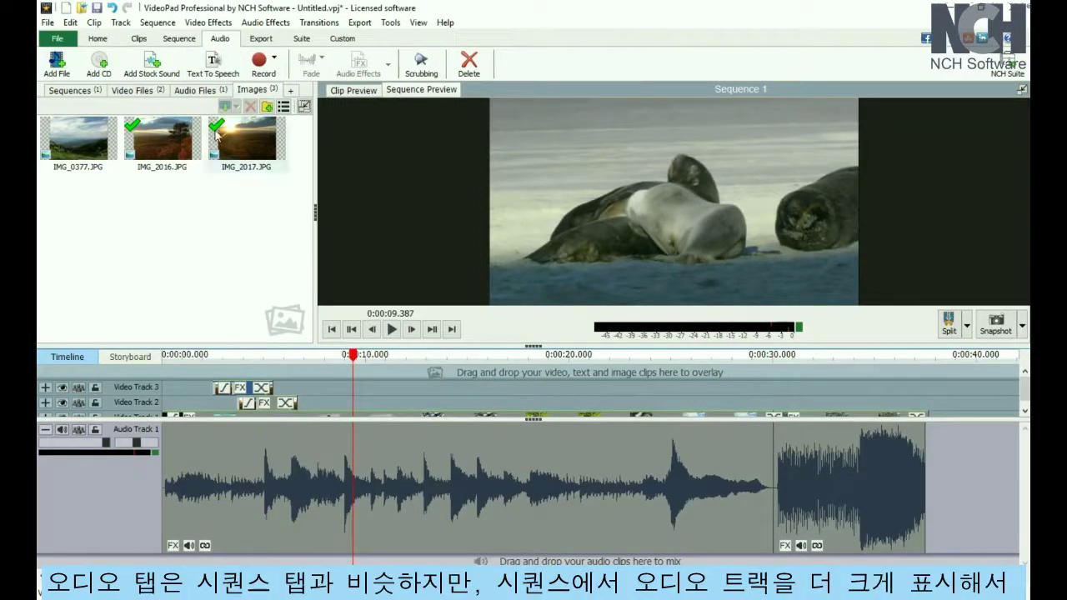
Add monkeys wedding.wav from the Audio Files bin to Audio Tracks 2 and 3, then show the Export tools
click(199, 90)
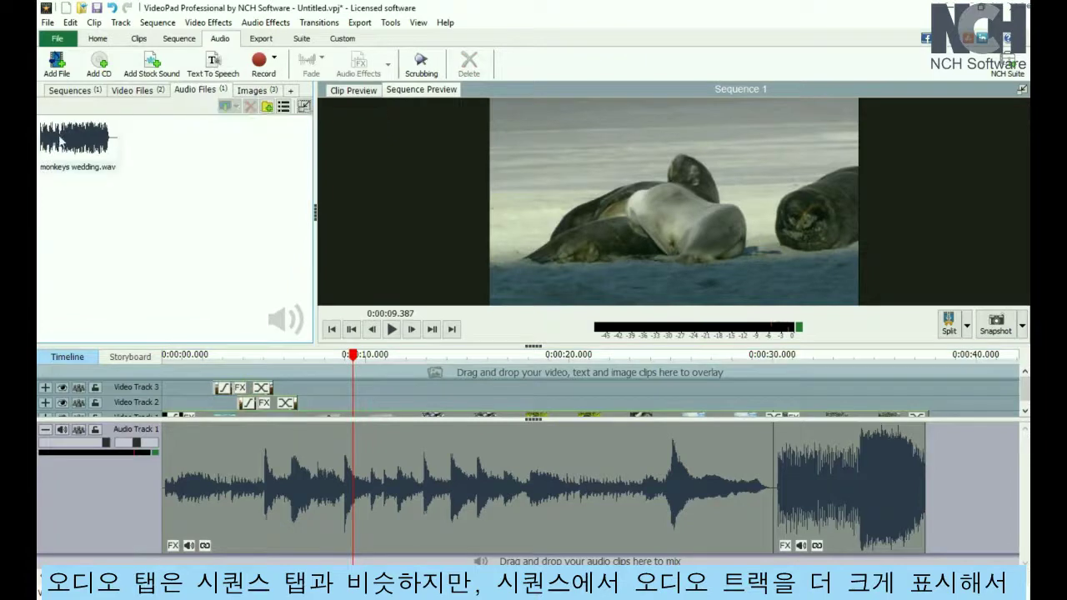
click(77, 141)
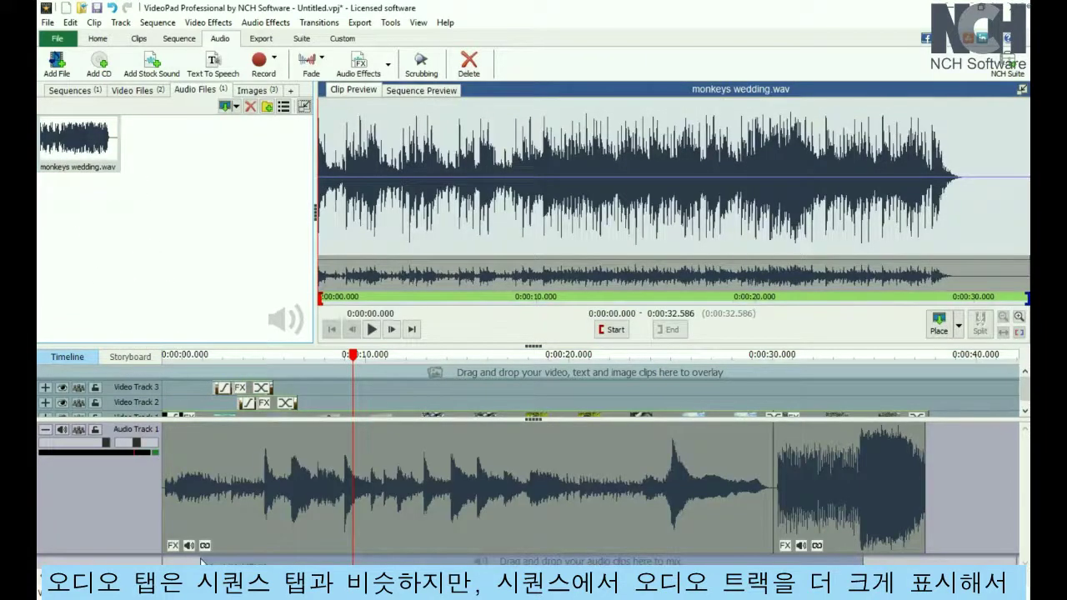
drag(200, 563, 203, 561)
drag(106, 142, 267, 481)
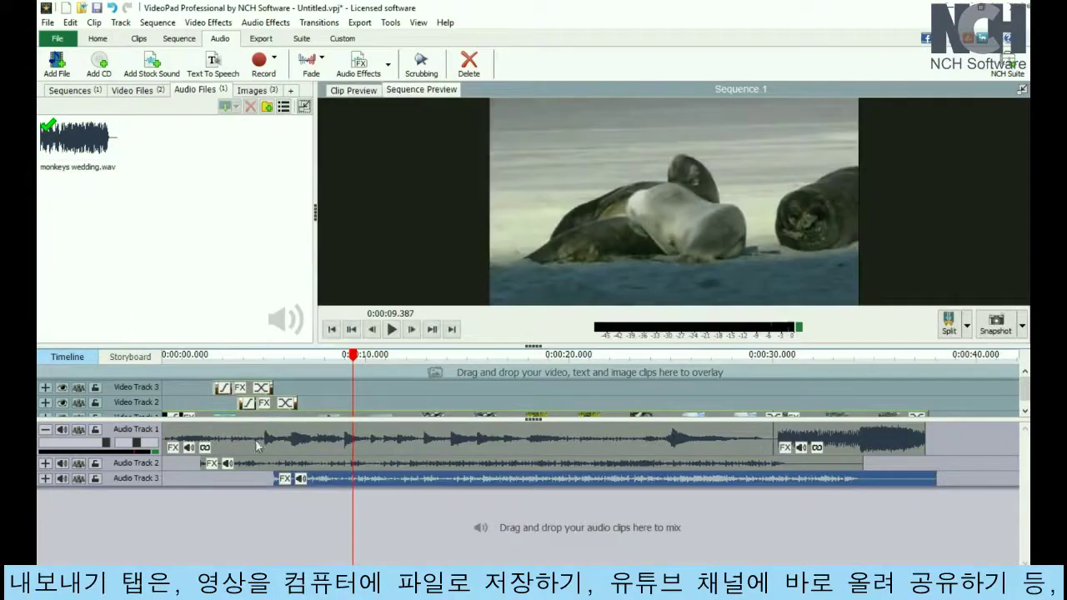
click(260, 38)
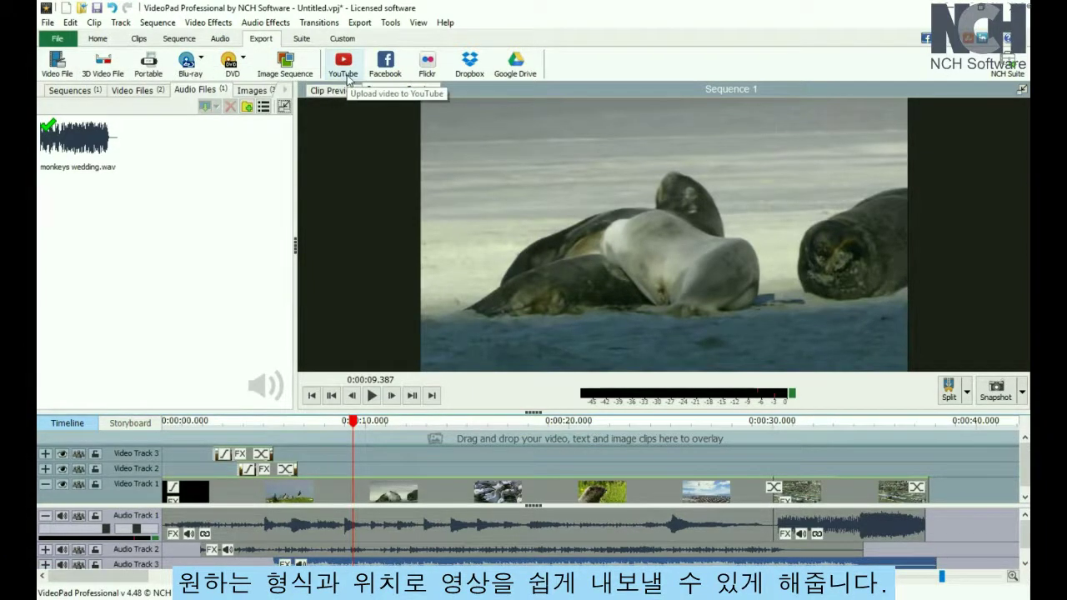
From the Suite tools, launch PhotoPad, dismiss its welcome prompt, and close it
click(301, 38)
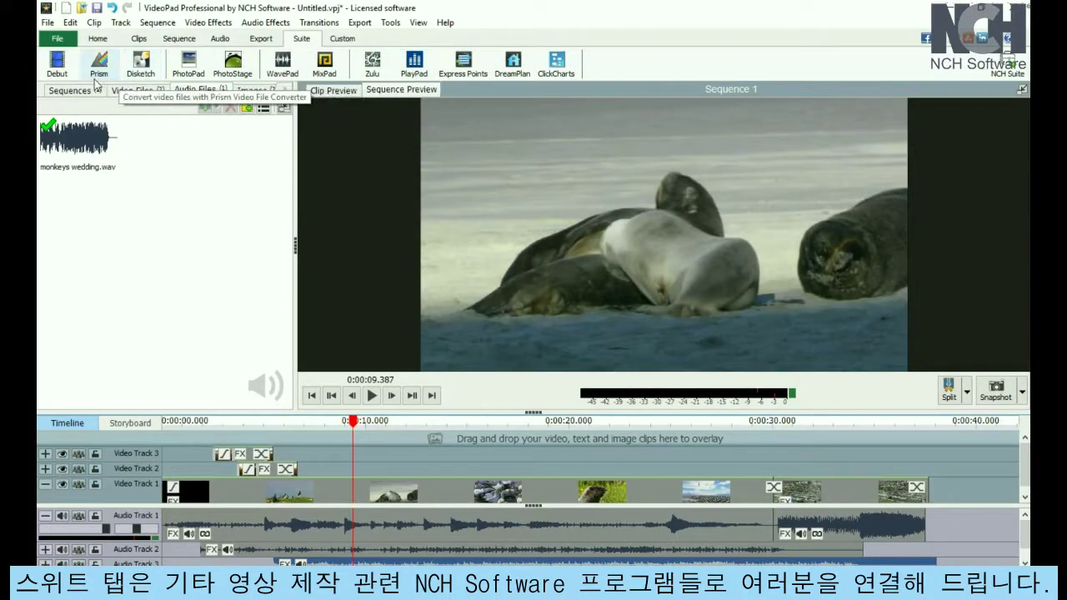
click(198, 76)
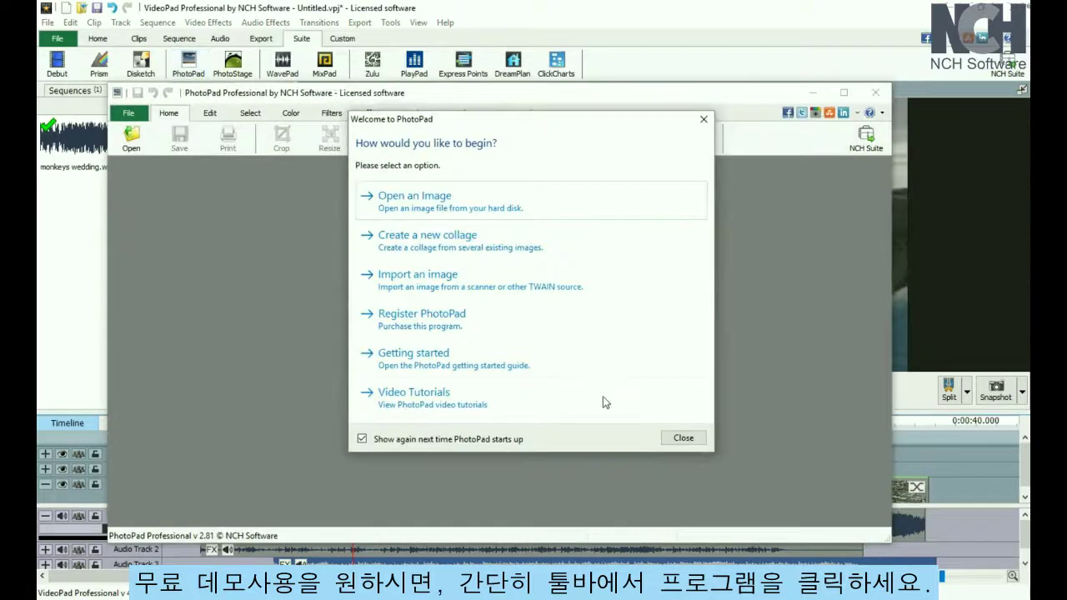
click(667, 439)
click(884, 97)
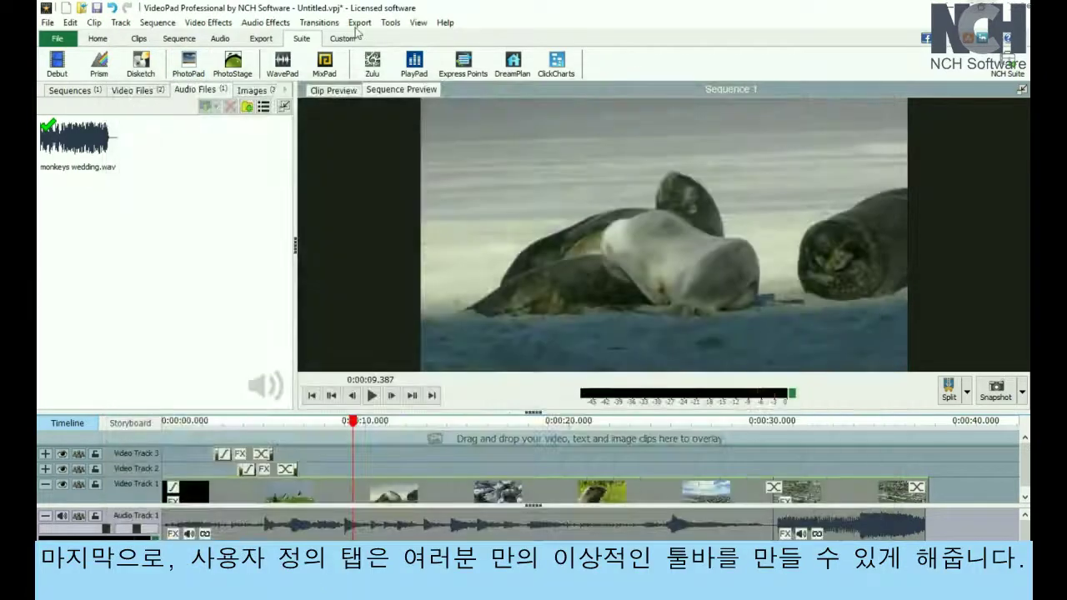
Bring up the Custom ribbon tools and the Customize Toolbar dialog
click(359, 39)
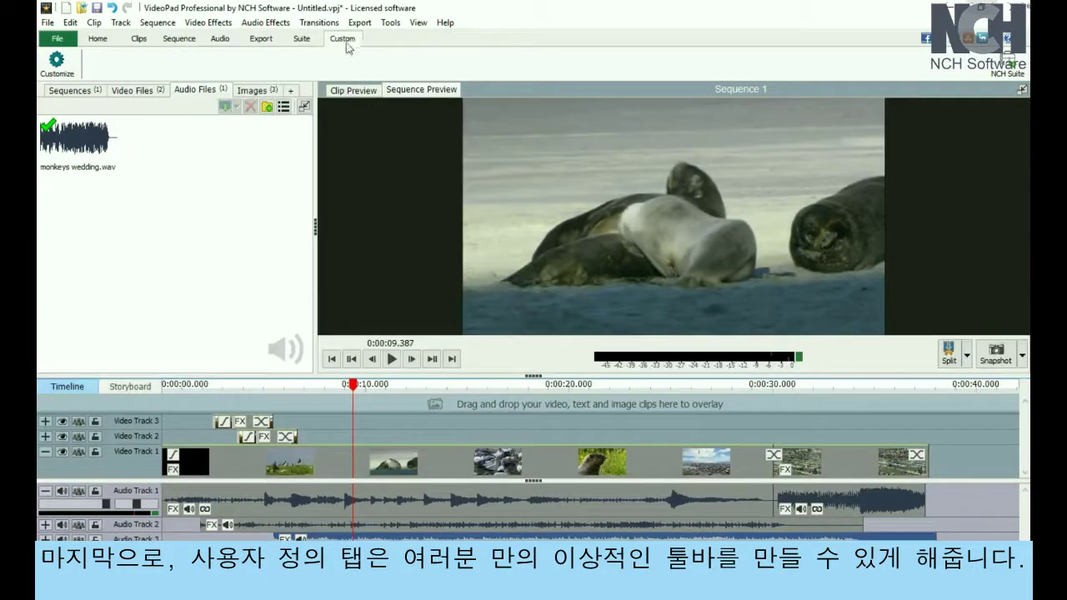
click(57, 63)
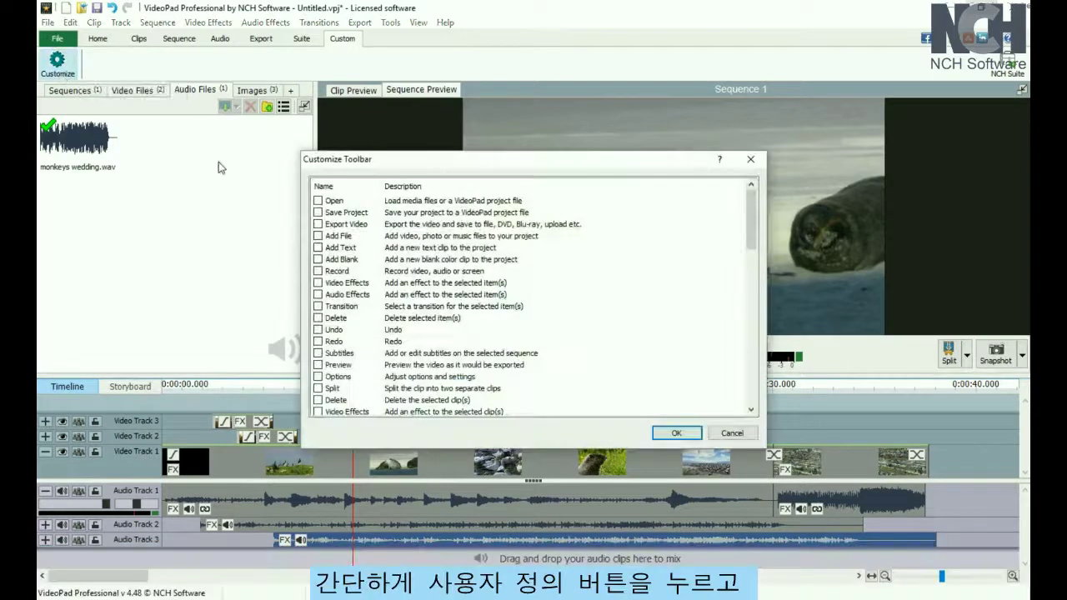